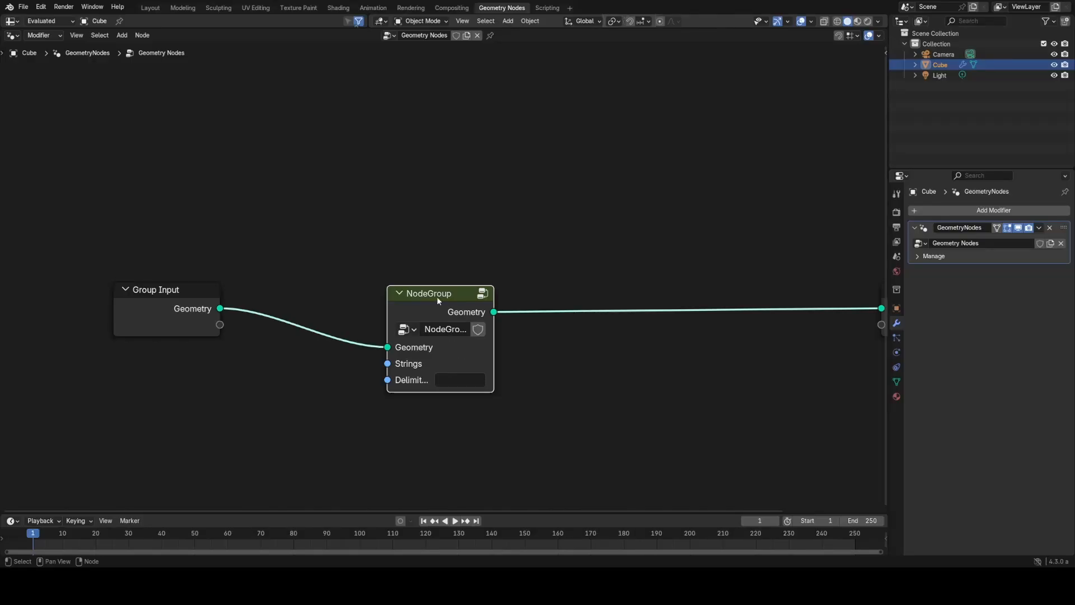
- Inspect the NodeGroup's contents with the Group sidebar shown, then return to the top-level tree
key("Tab")
key("n")
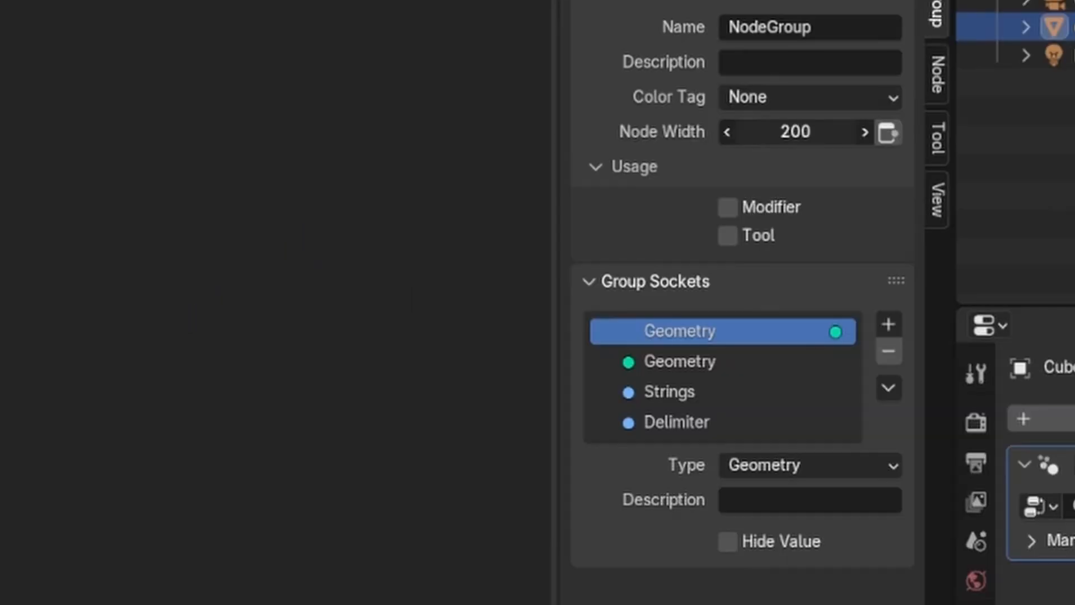
key("Tab")
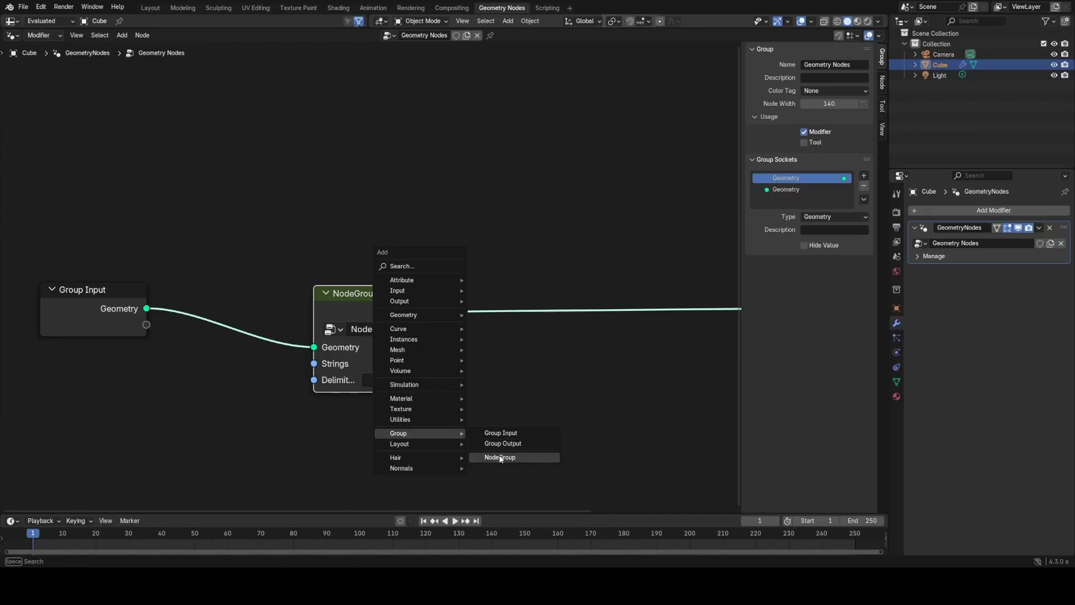
- Add and place a second NodeGroup instance, enter it and confirm the BROKEN message text
left_click(500, 459)
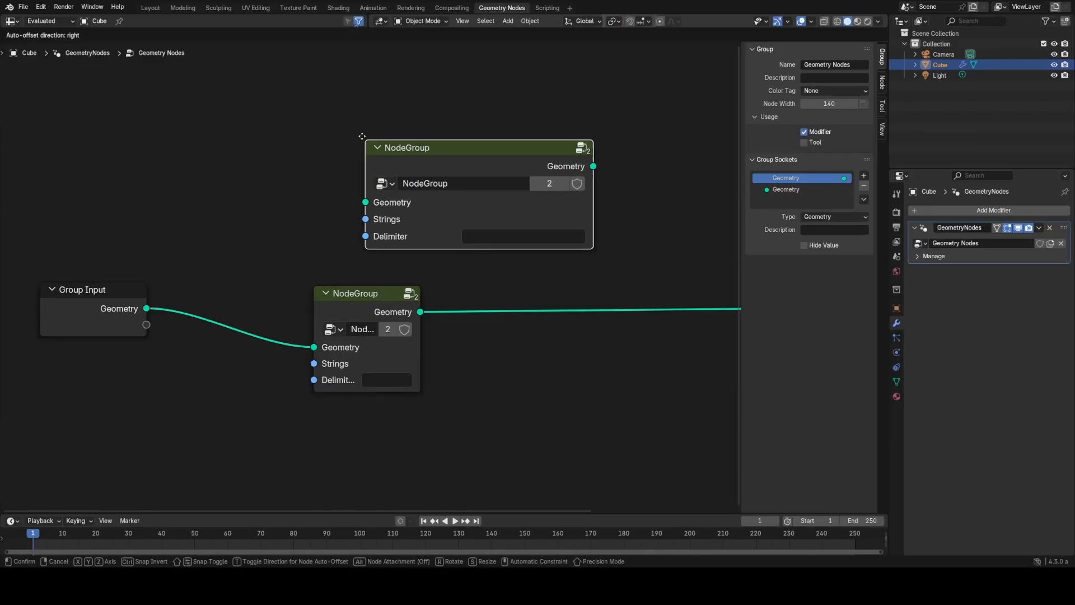
left_click(275, 158)
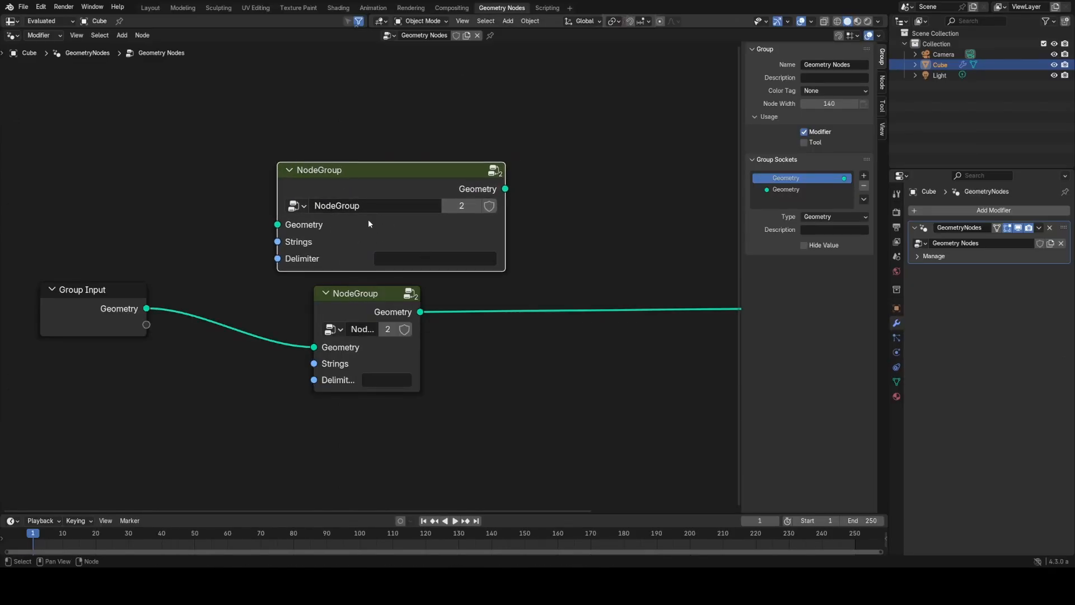
key("Tab")
key("Return")
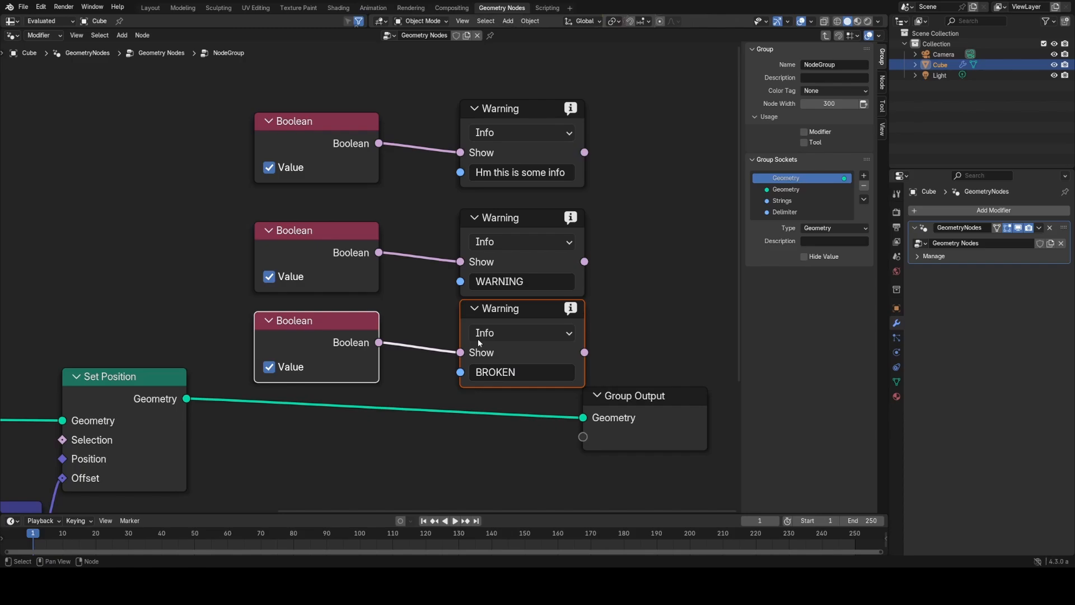
- Set the BROKEN warning node to Error and the middle warning node to Warning
left_click(485, 333)
left_click(504, 375)
left_click(521, 241)
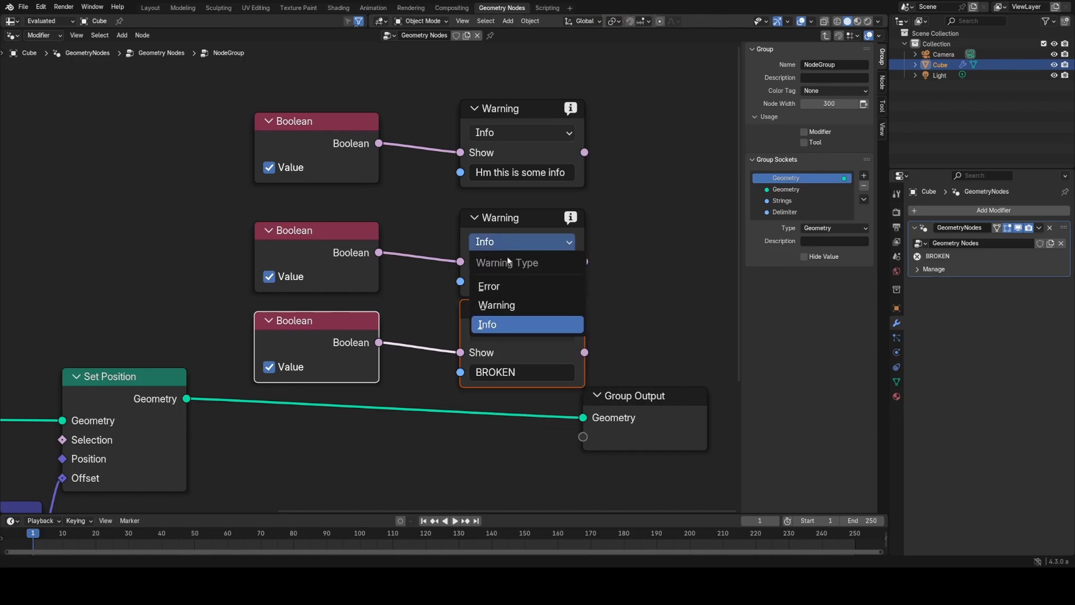
left_click(505, 305)
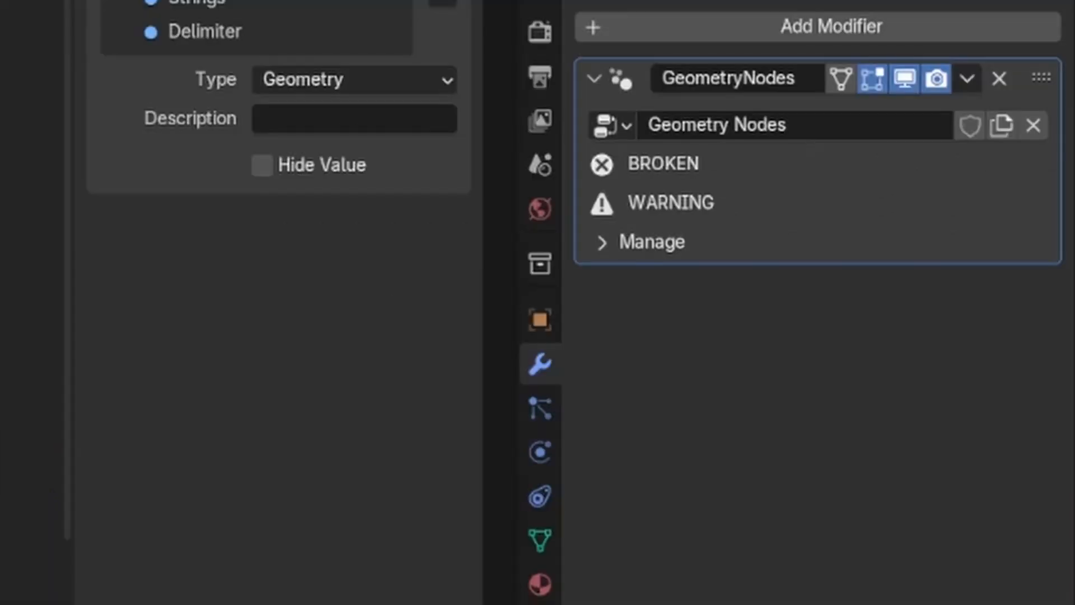
scroll(278, 252, "down", 1)
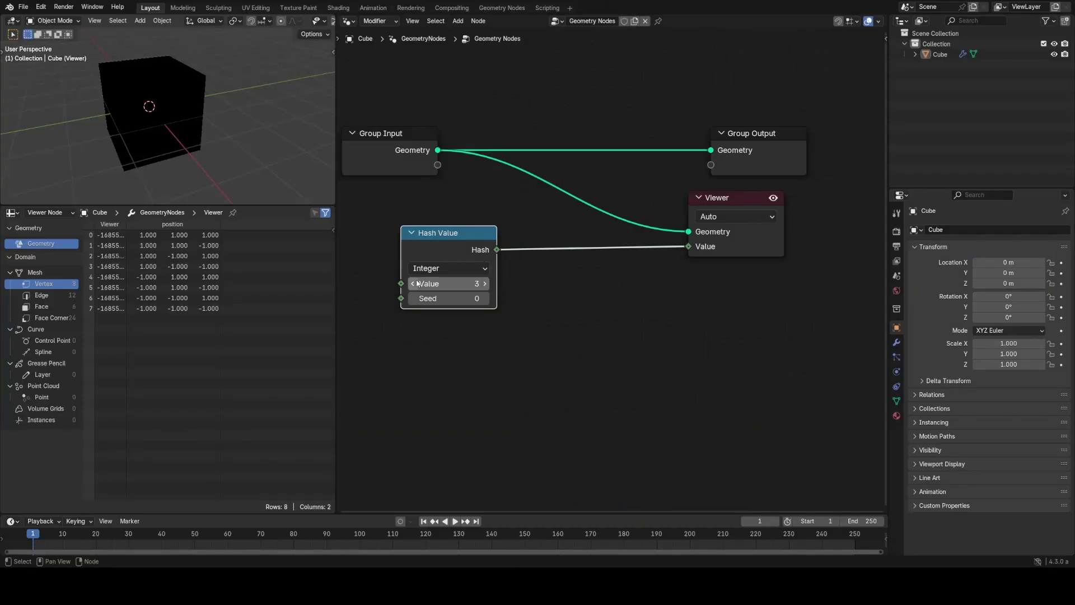
- Lower the Hash Value input below zero, then switch it to Float and raise the hashed value
left_click(413, 284)
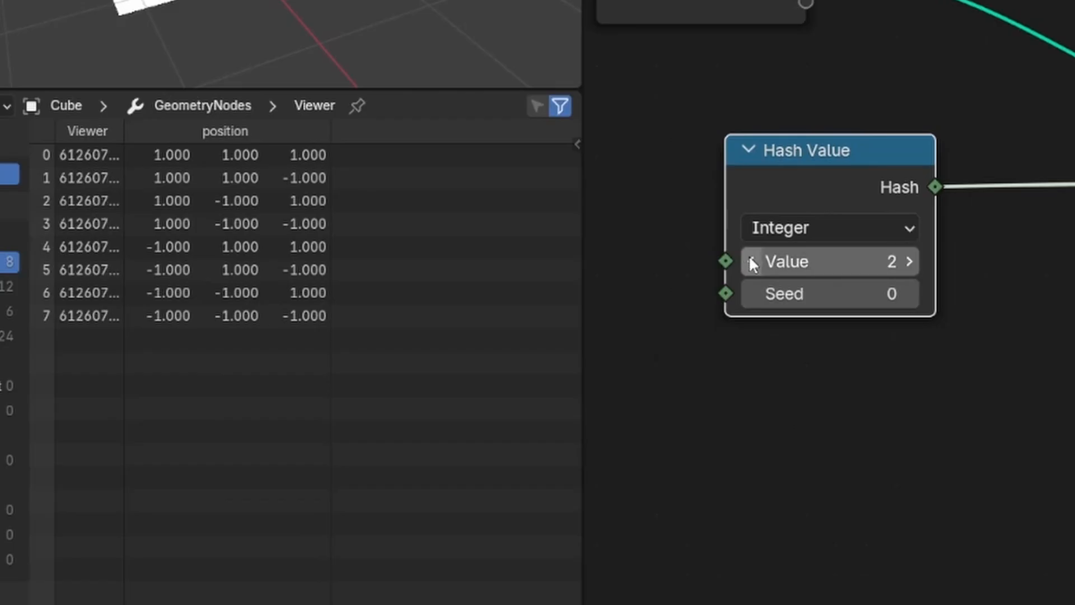
left_click(413, 284)
left_click(750, 262)
left_click(750, 261)
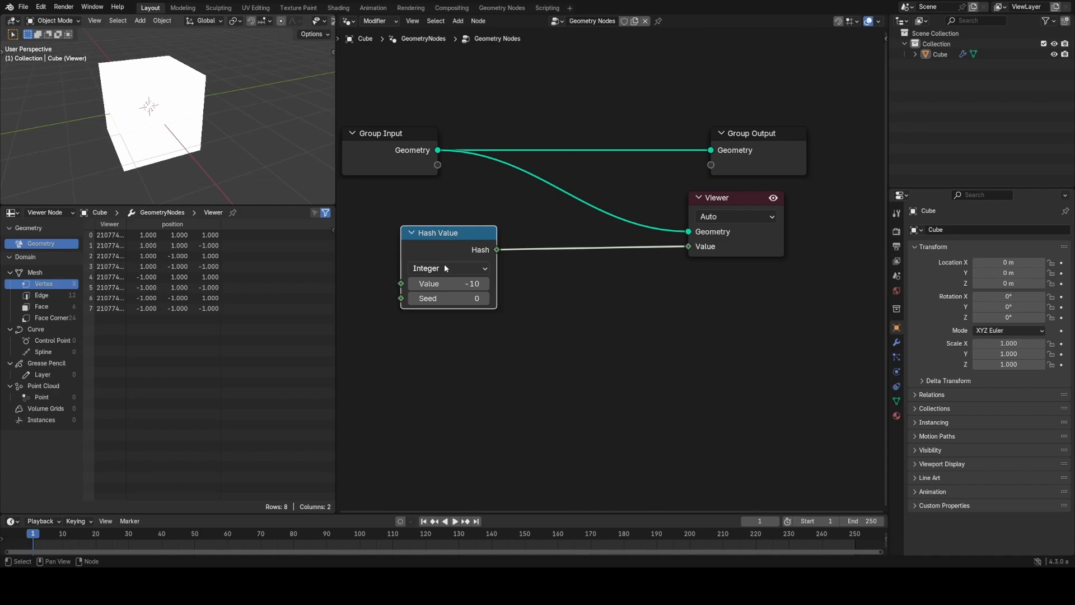
left_click(446, 267)
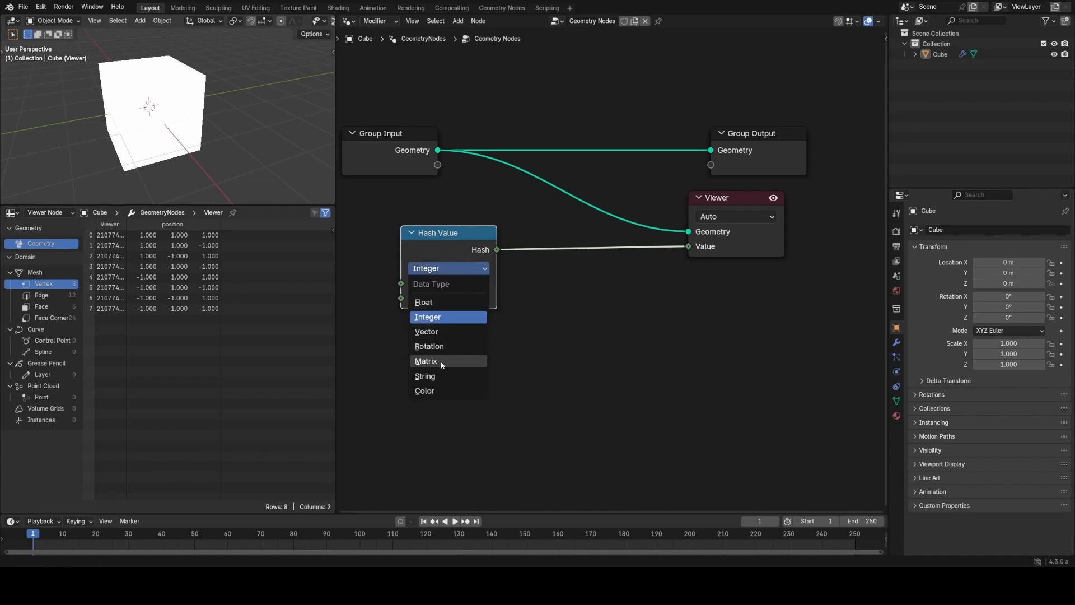
left_click(432, 304)
left_click_drag(441, 278, 464, 278)
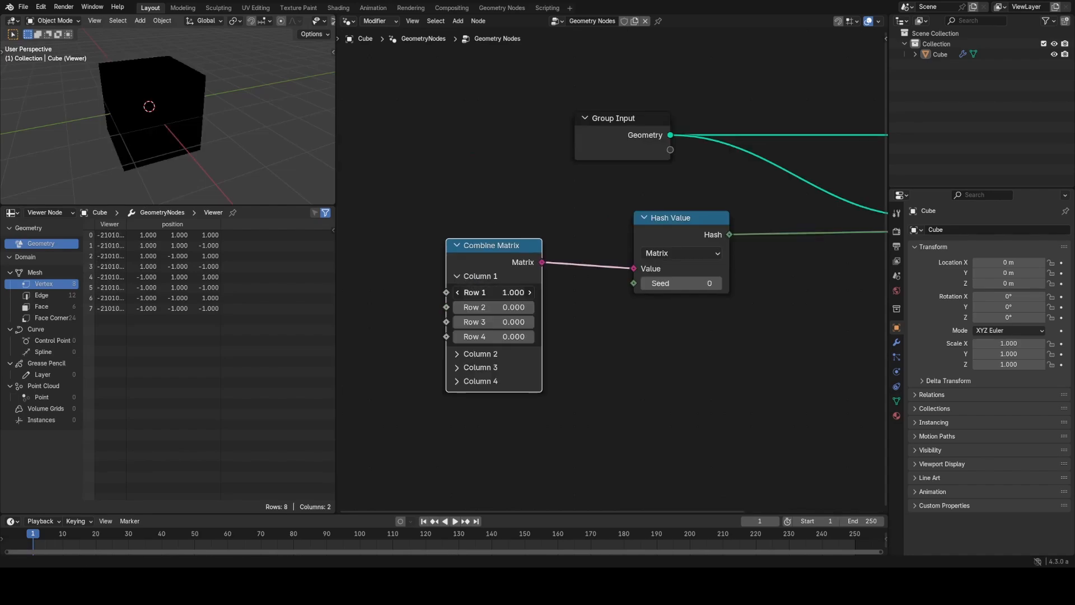
- Lower Row 1 of the hashed matrix, then hash a connected String node's confirmed text
left_click_drag(494, 291, 480, 283)
type("WOWEEE")
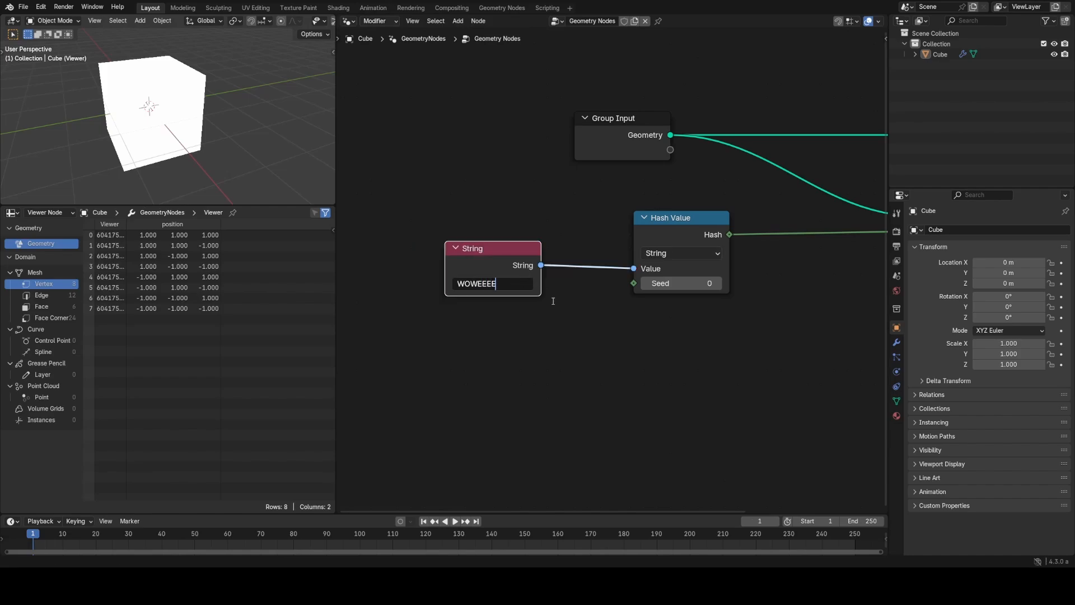
type("E")
key("Return")
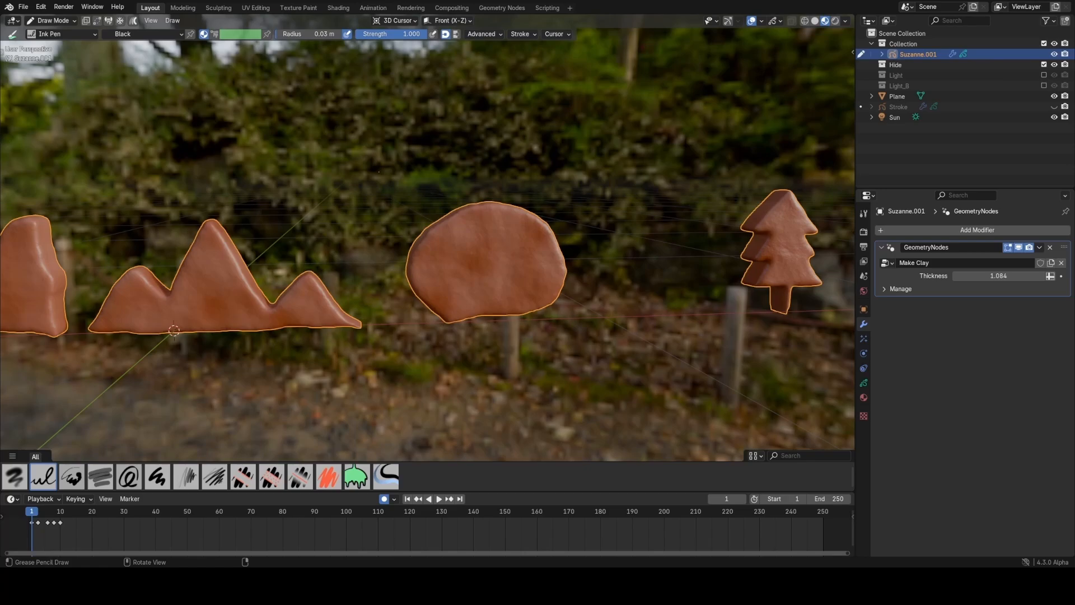
- Draw and undo a clay round shape with stem and leaf, then play and scrub the animation
mouse_move(374, 159)
left_mouse_down()
mouse_move(408, 84)
mouse_move(372, 173)
mouse_move(315, 185)
mouse_move(336, 135)
mouse_move(386, 132)
left_mouse_up()
key("ctrl+z")
mouse_move(173, 331)
middle_mouse_down()
mouse_move(560, 266)
mouse_move(448, 291)
mouse_move(713, 265)
middle_mouse_up()
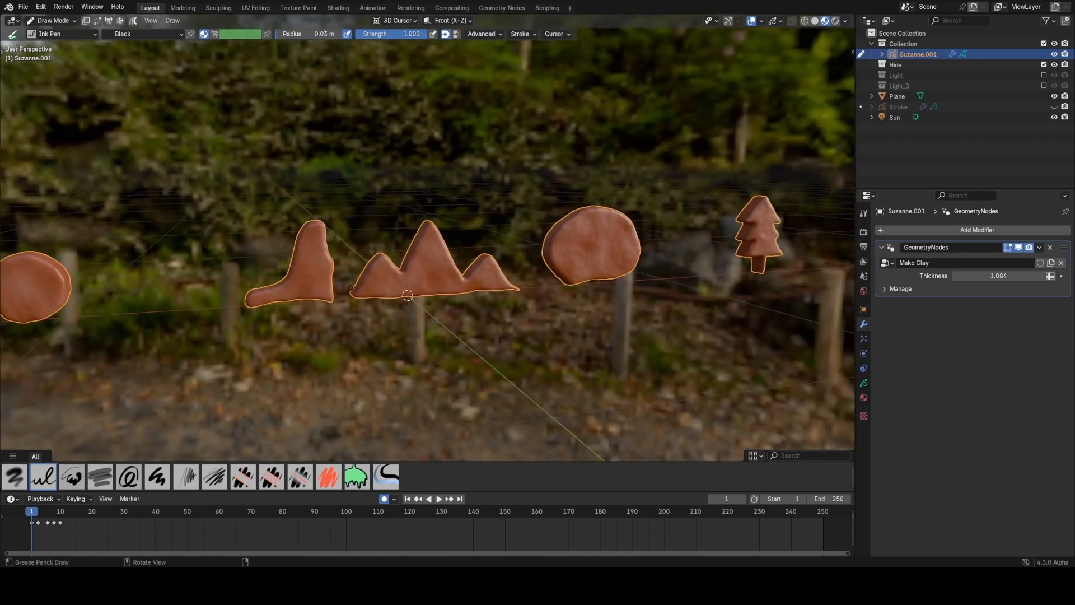
key("space")
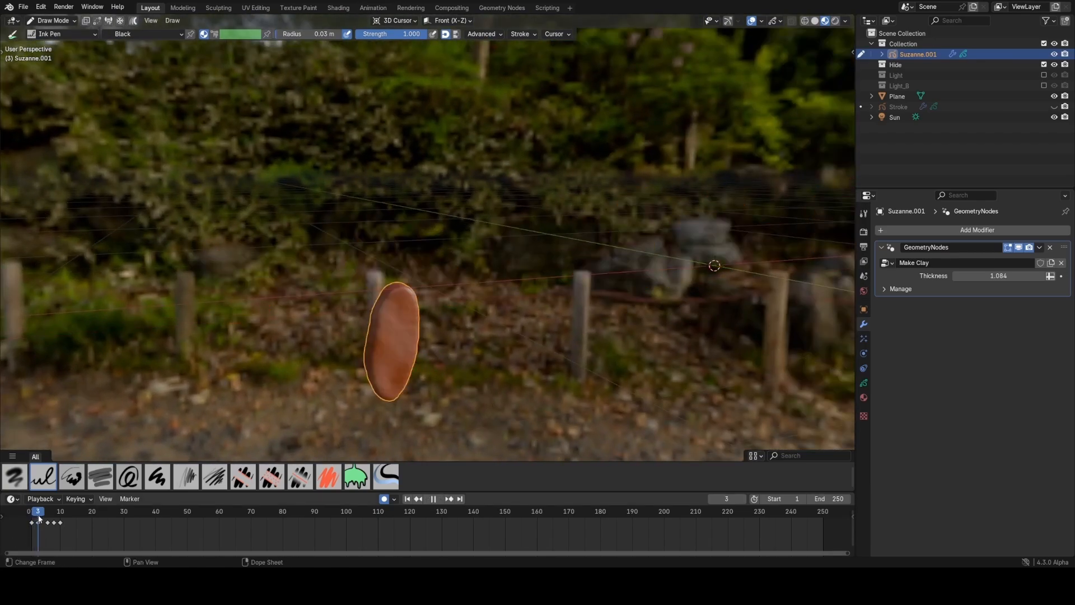
left_click_drag(46, 521, 63, 521)
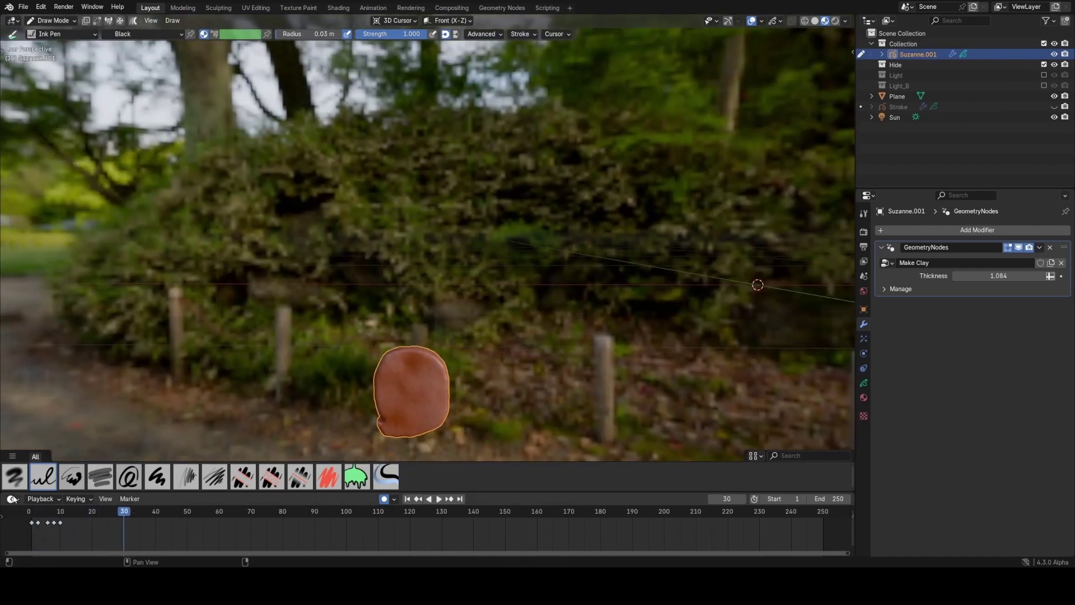
left_click_drag(28, 516, 79, 516)
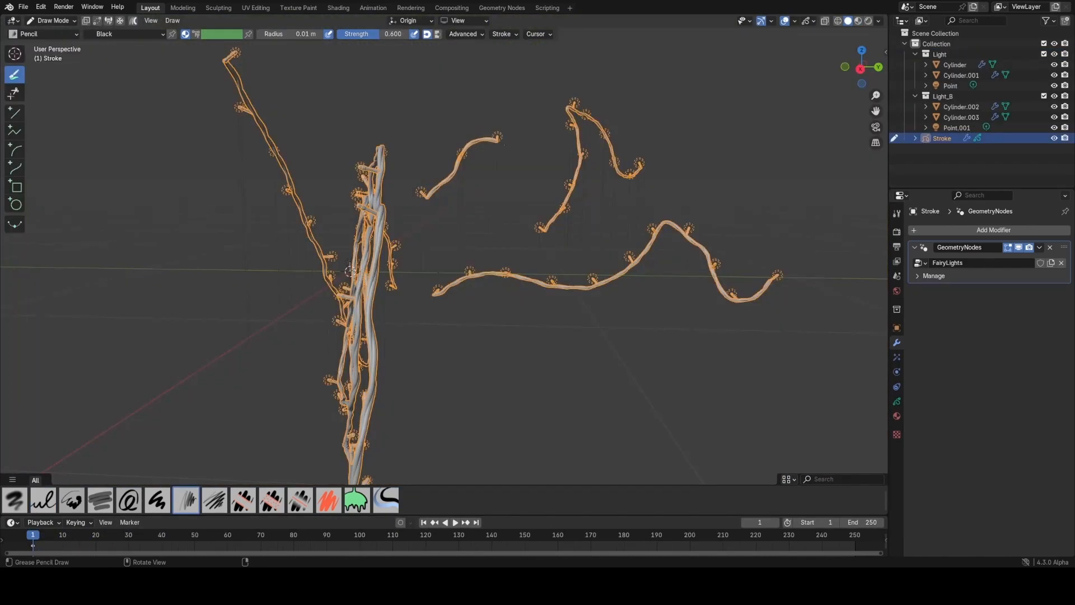
- Draw several new upward curved strokes in the FairyLights grease-pencil scene
middle_click_drag(349, 270, 310, 440)
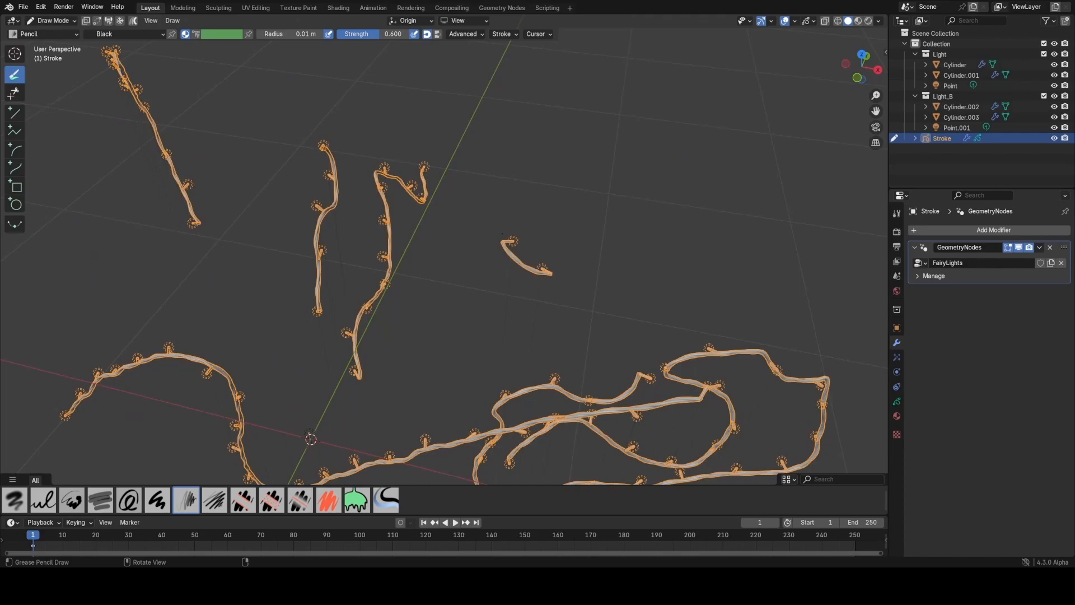
mouse_move(504, 242)
left_mouse_down()
mouse_move(589, 118)
mouse_move(663, 72)
mouse_move(778, 143)
left_mouse_up()
mouse_move(777, 144)
middle_mouse_down()
mouse_move(639, 252)
mouse_move(529, 225)
middle_mouse_up()
mouse_move(529, 225)
left_mouse_down()
mouse_move(688, 204)
mouse_move(682, 136)
left_mouse_up()
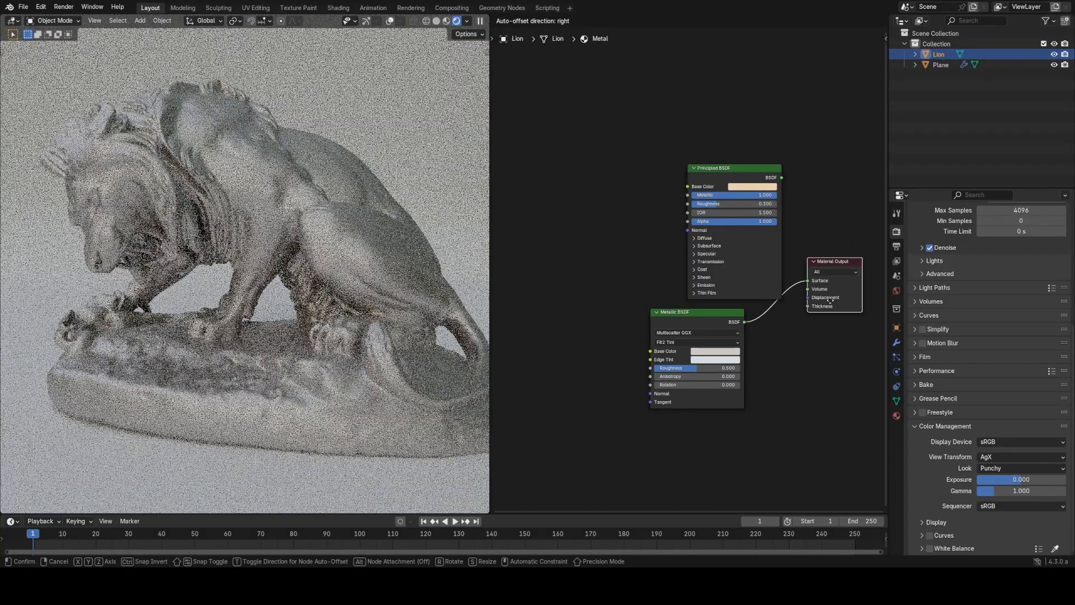
- Warm the Metallic BSDF base colour to gold and try magenta then green edge tints
left_click_drag(706, 324, 732, 325)
scroll(703, 334, "up", 1)
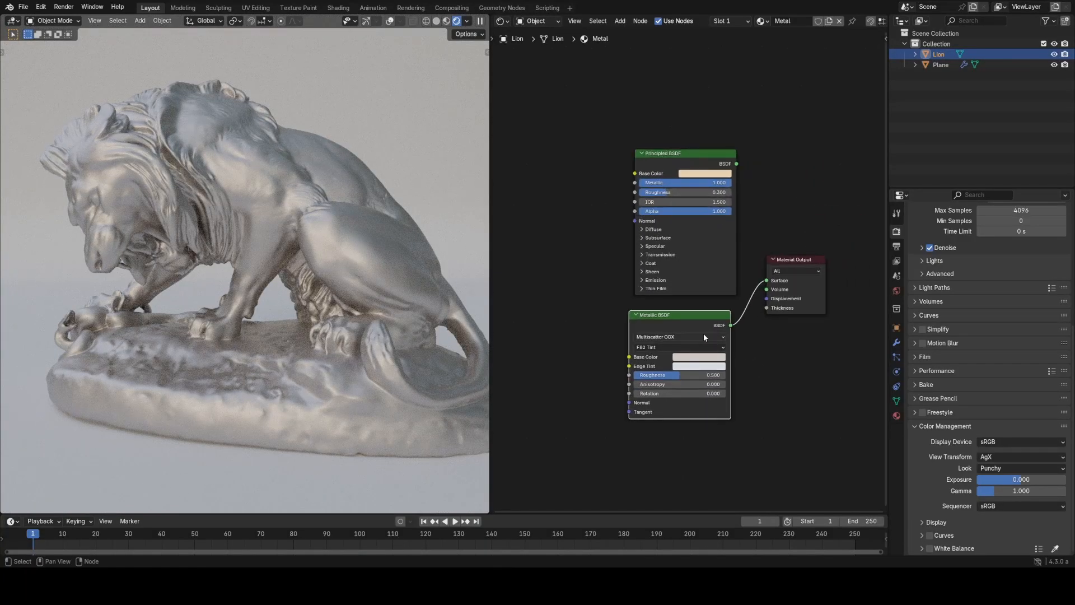
scroll(703, 294, "up", 1)
scroll(703, 293, "up", 1)
left_click(687, 316)
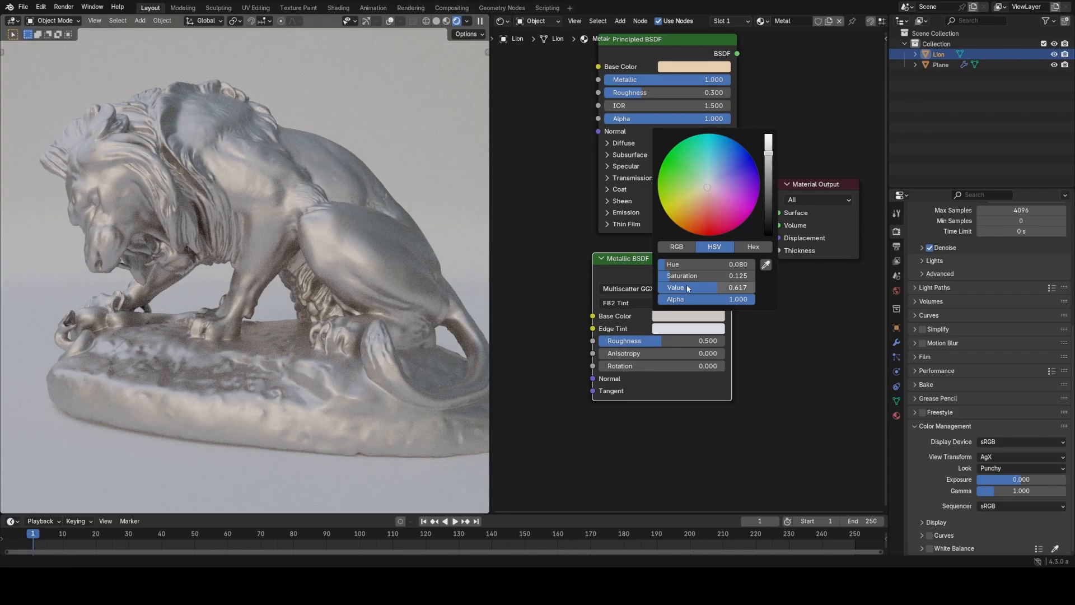
mouse_move(686, 276)
left_mouse_down()
mouse_move(714, 275)
mouse_move(701, 276)
left_mouse_up()
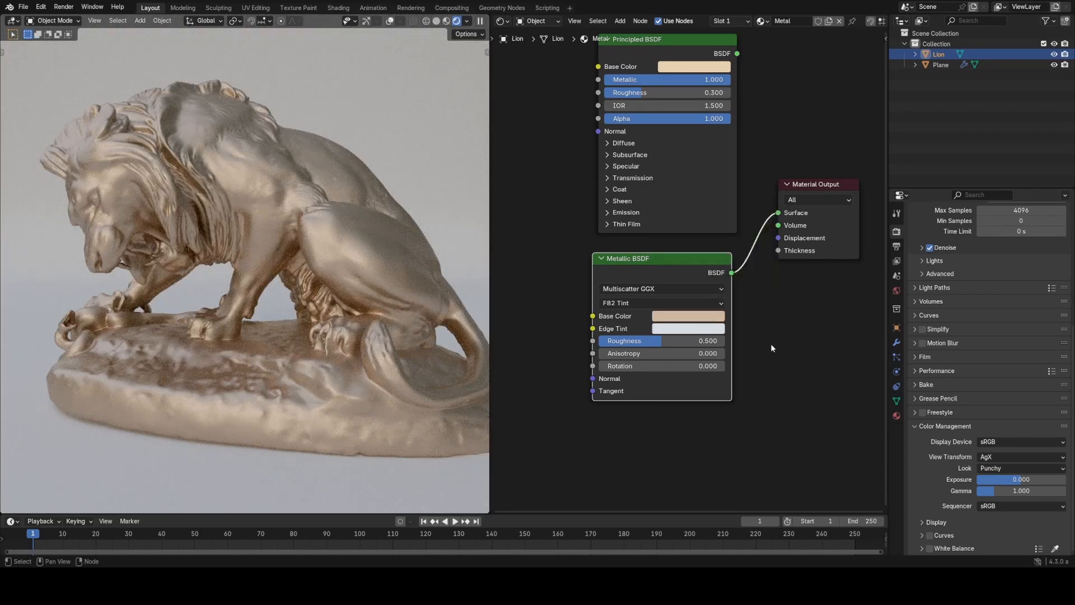
left_click(713, 330)
left_click(745, 227)
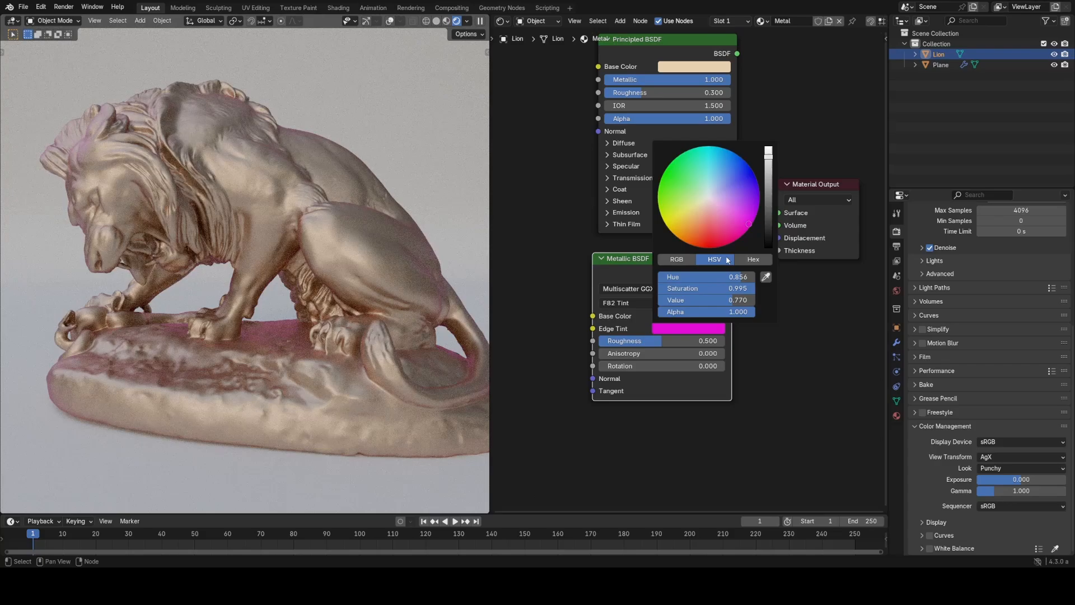
left_click(651, 330)
left_click(687, 161)
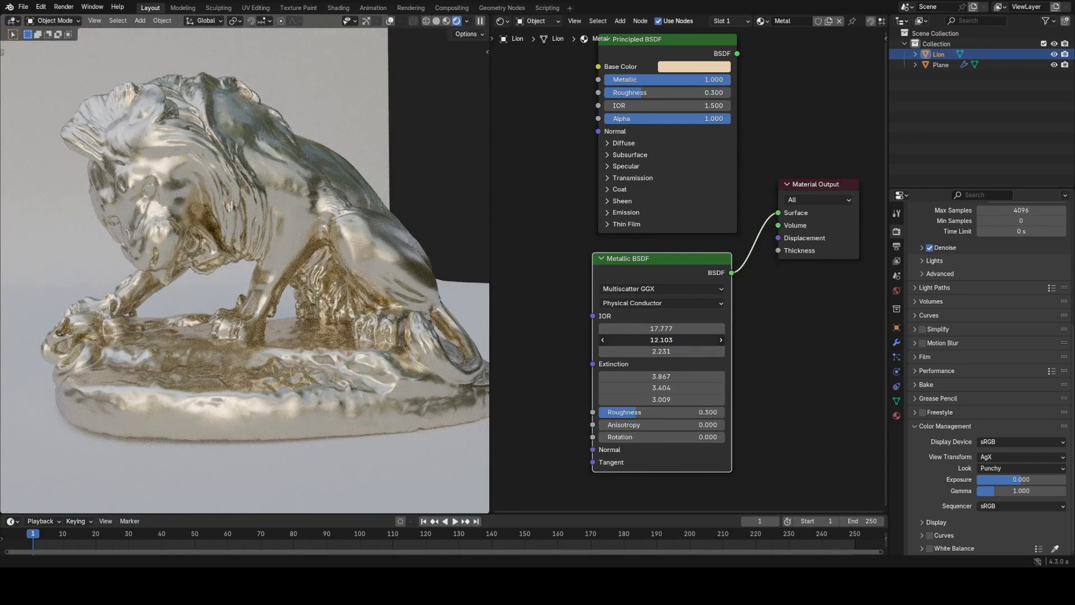
- Adjust the metal's IOR and extinction values, try F82 Tint, then reconnect Principled BSDF to the output
mouse_move(661, 339)
left_mouse_down()
mouse_move(698, 351)
mouse_move(672, 351)
mouse_move(697, 339)
mouse_move(639, 339)
mouse_move(647, 329)
left_mouse_up()
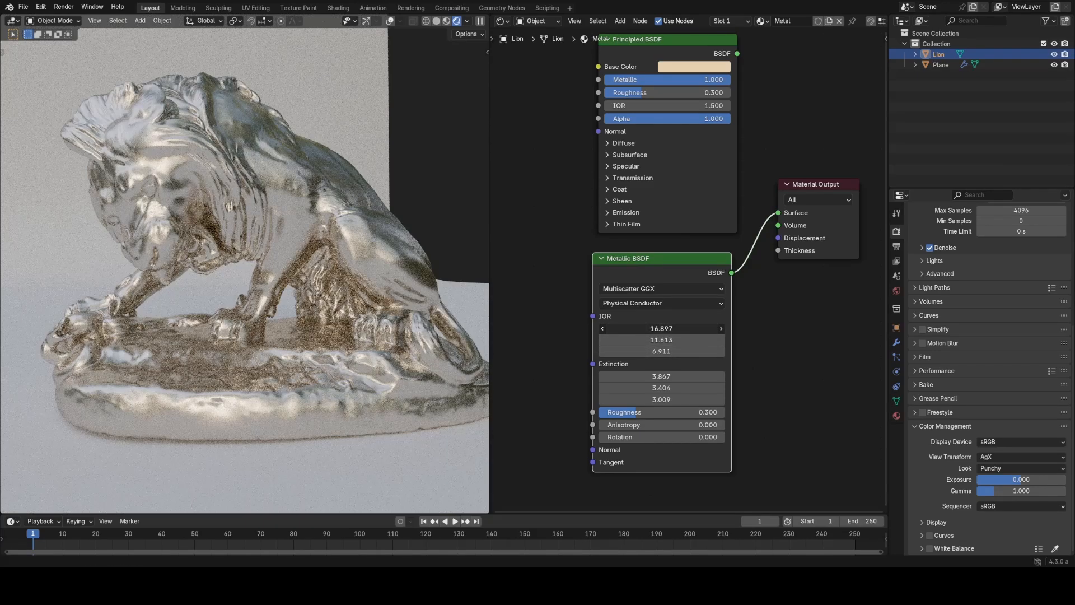
middle_click_drag(353, 308, 320, 307)
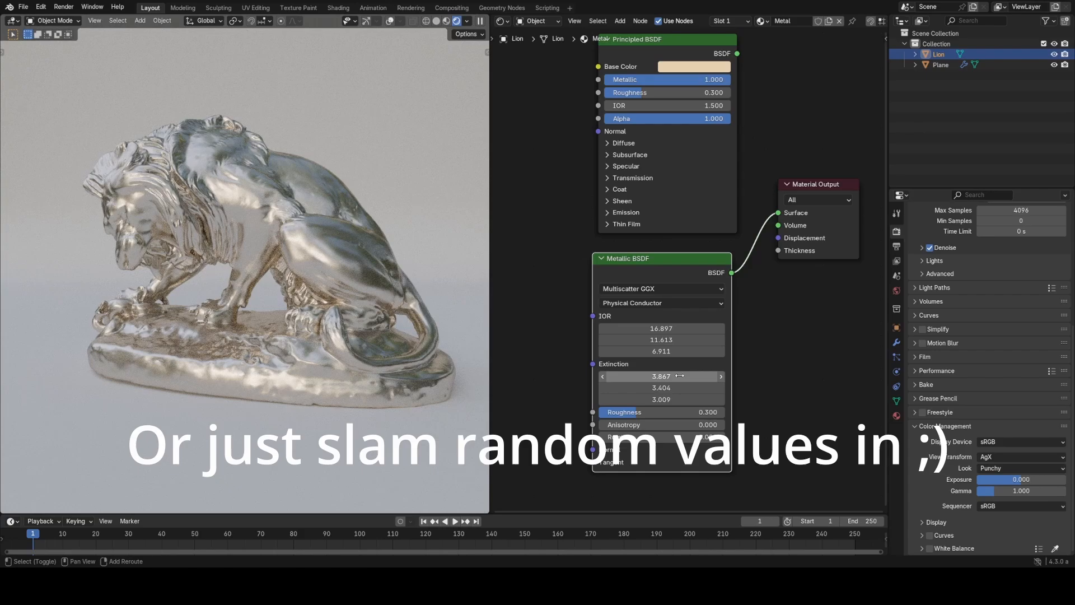
left_click_drag(661, 376, 638, 376)
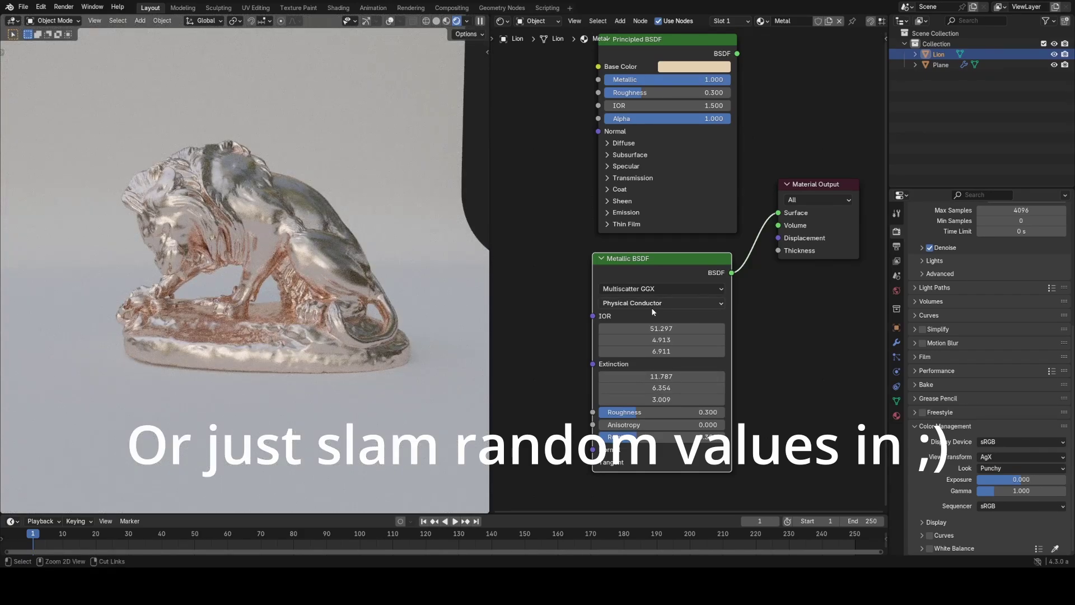
left_click(652, 304)
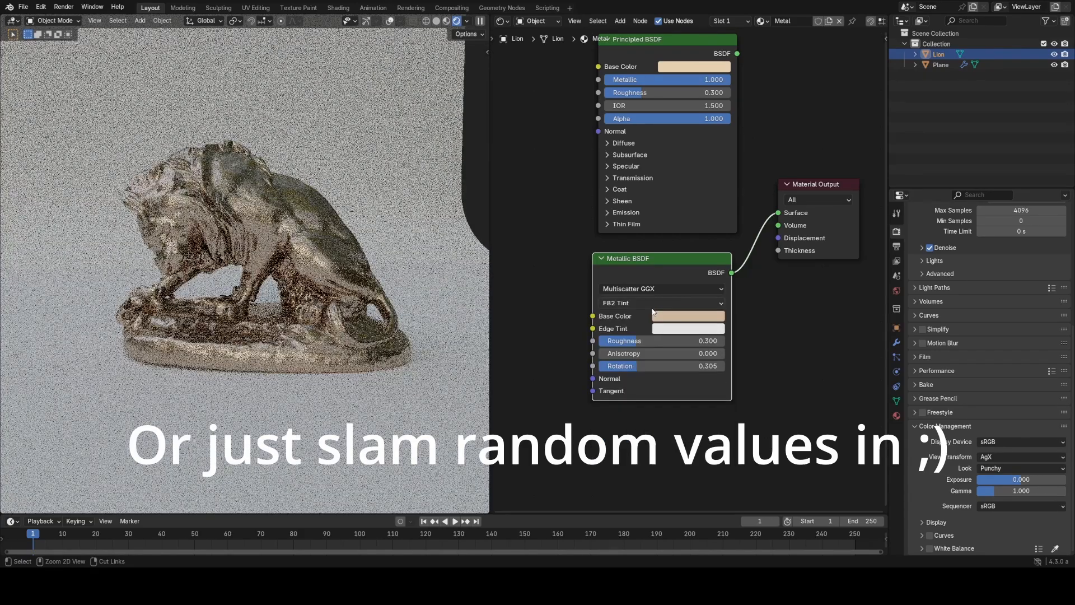
scroll(653, 304, "down", 3, "ctrl")
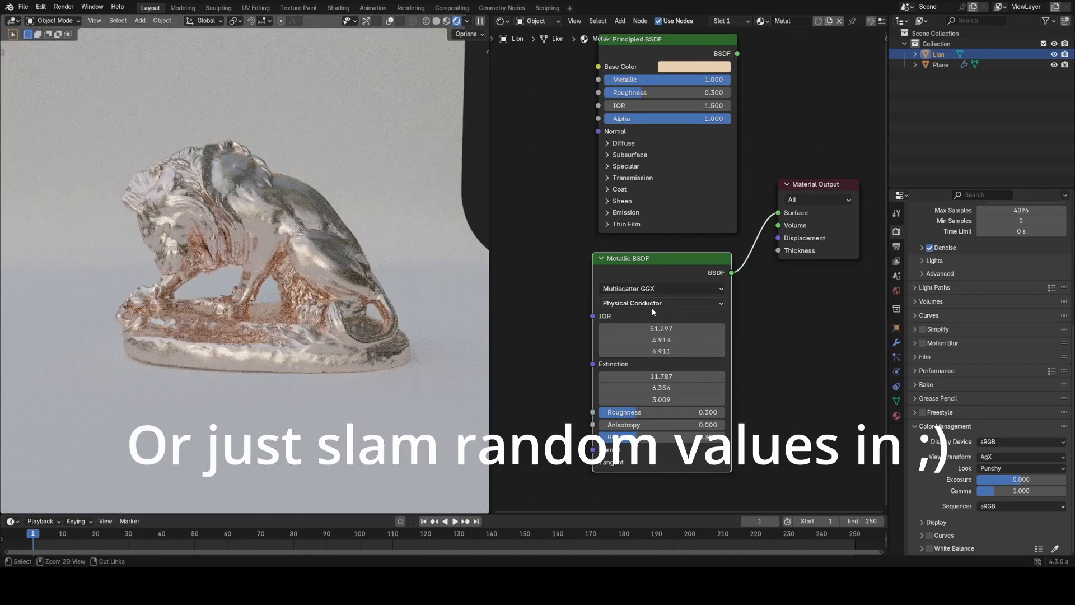
left_click(648, 69, "ctrl+shift")
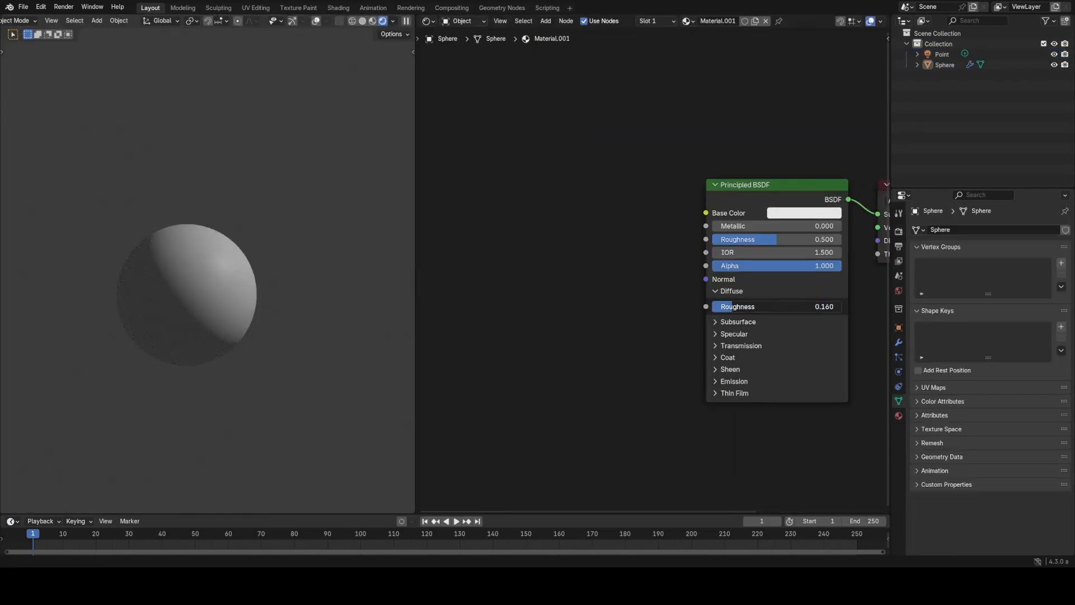
- Raise the Principled BSDF diffuse roughness to full on the sphere and asphalt materials
mouse_move(739, 306)
left_mouse_down()
mouse_move(840, 306)
mouse_move(714, 305)
mouse_move(744, 306)
left_mouse_up()
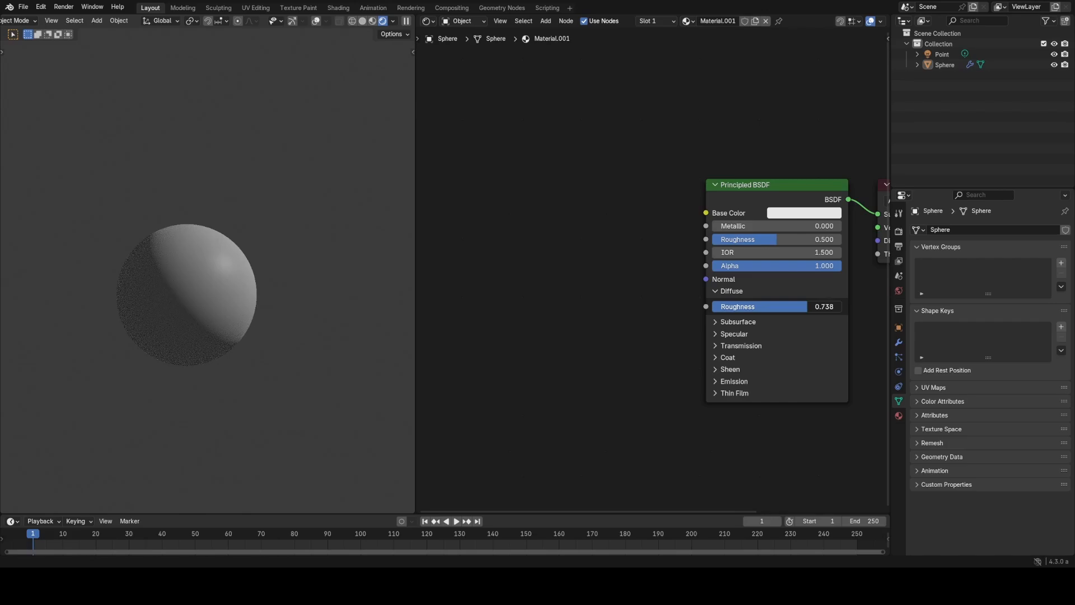
left_click_drag(554, 238, 618, 236)
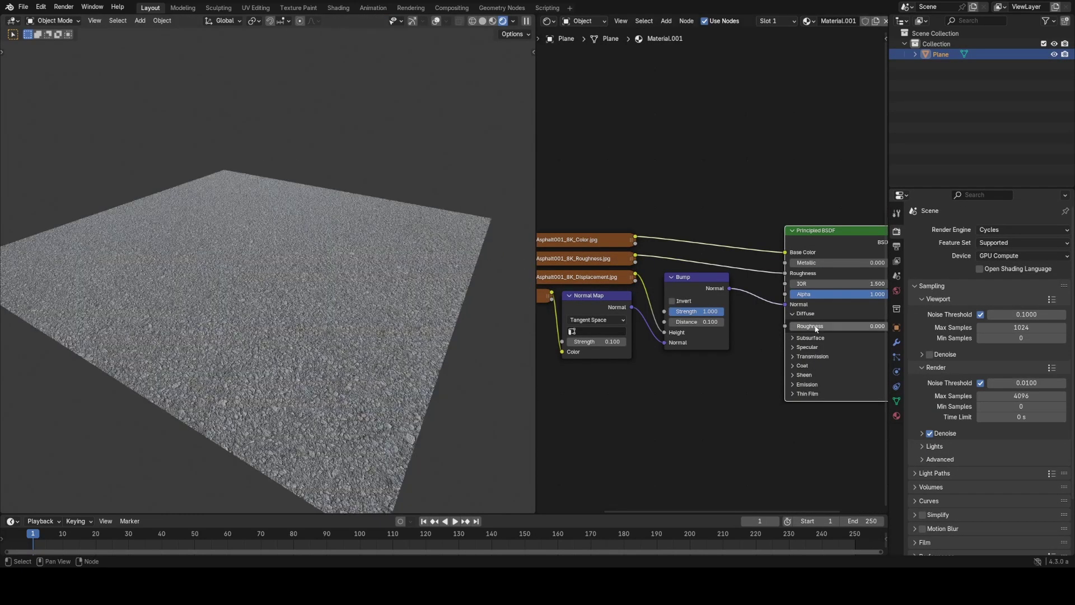
left_click_drag(816, 329, 874, 326)
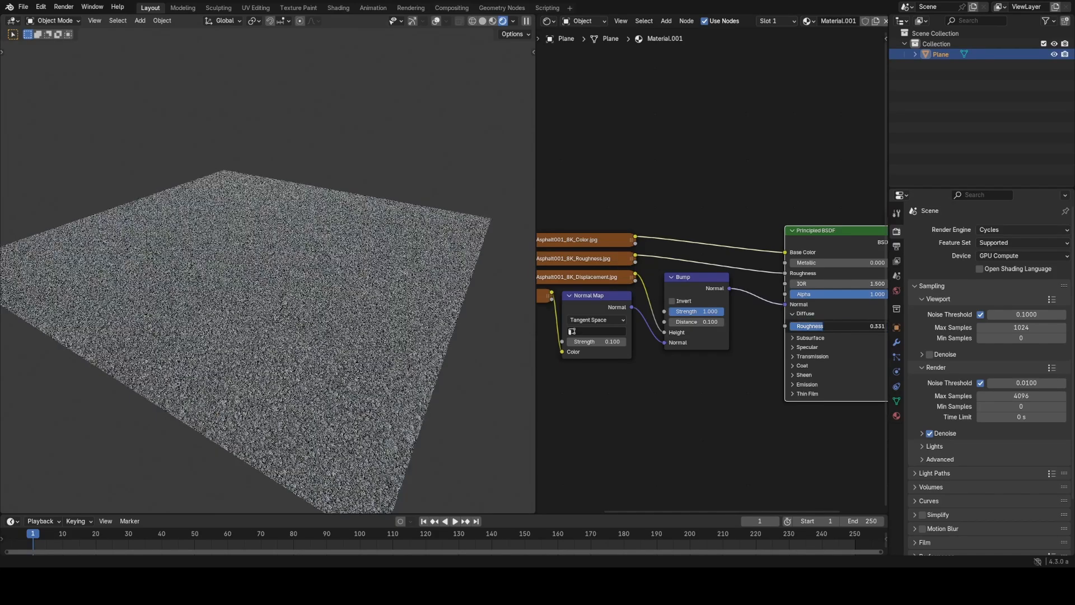
type("a")
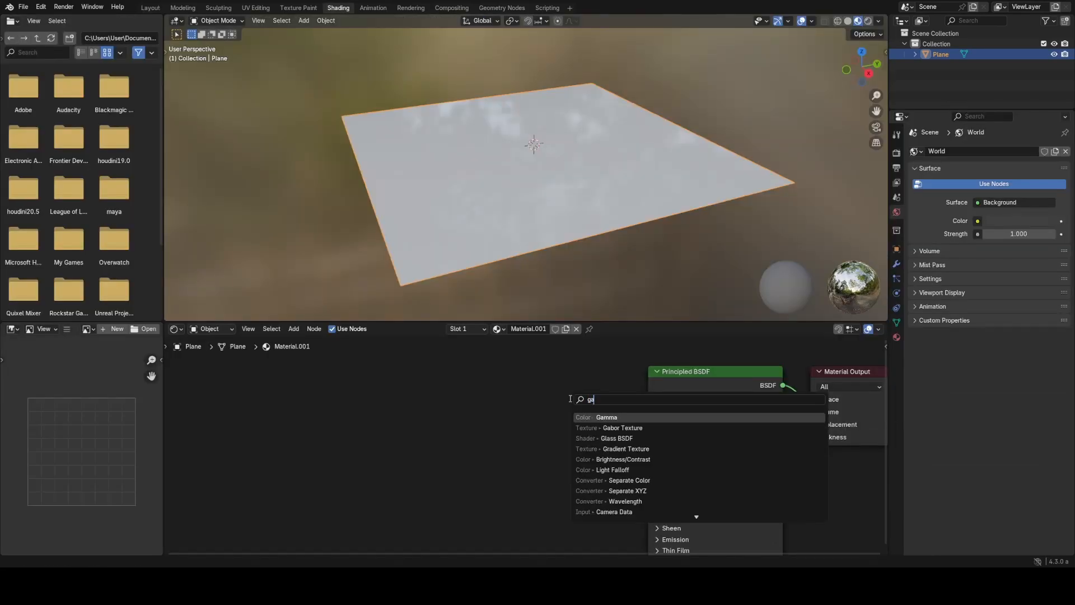
type("m")
- Add a Gabor Texture node and a Bump node to the plane's material
key("BackSpace")
type("bor")
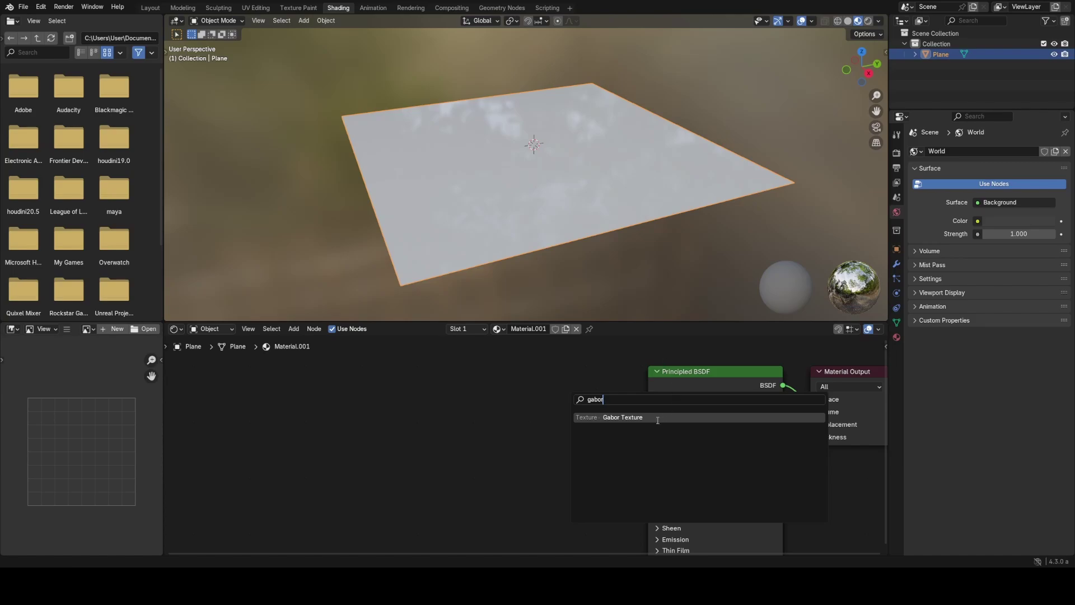
left_click(658, 418)
left_click(370, 432)
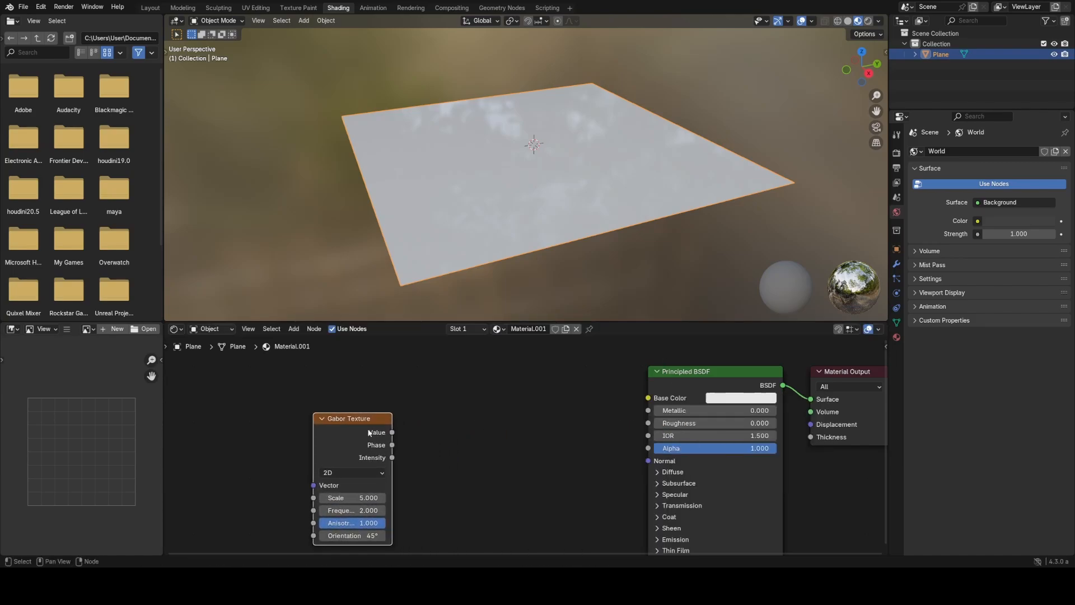
key("shift+a")
type("bump")
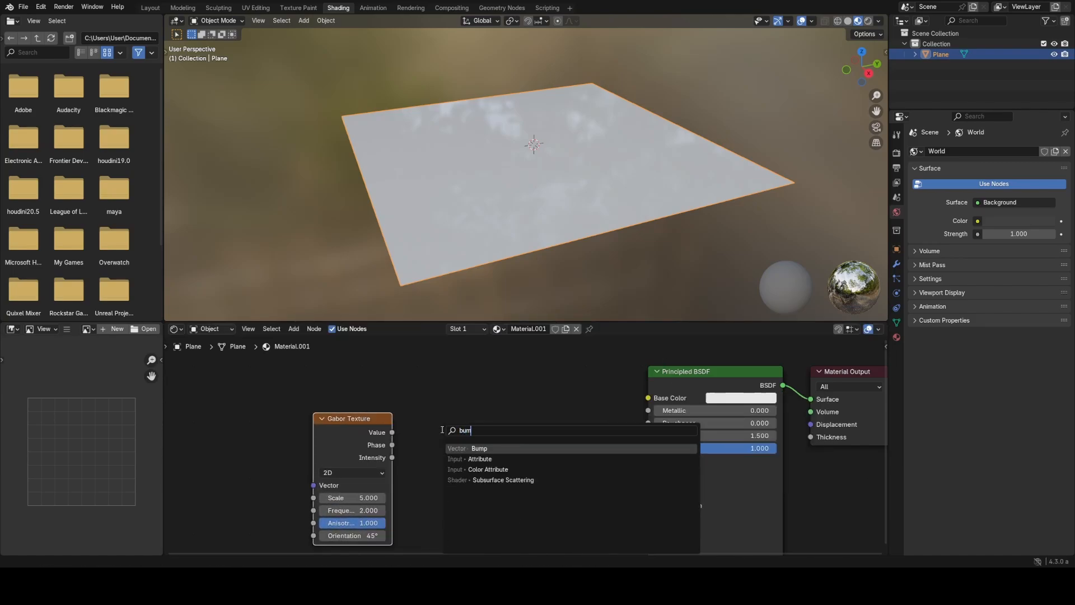
key("Return")
left_click(570, 483)
- Connect the Gabor value into the Bump height and rotate the pattern's orientation
left_click_drag(353, 497, 395, 497)
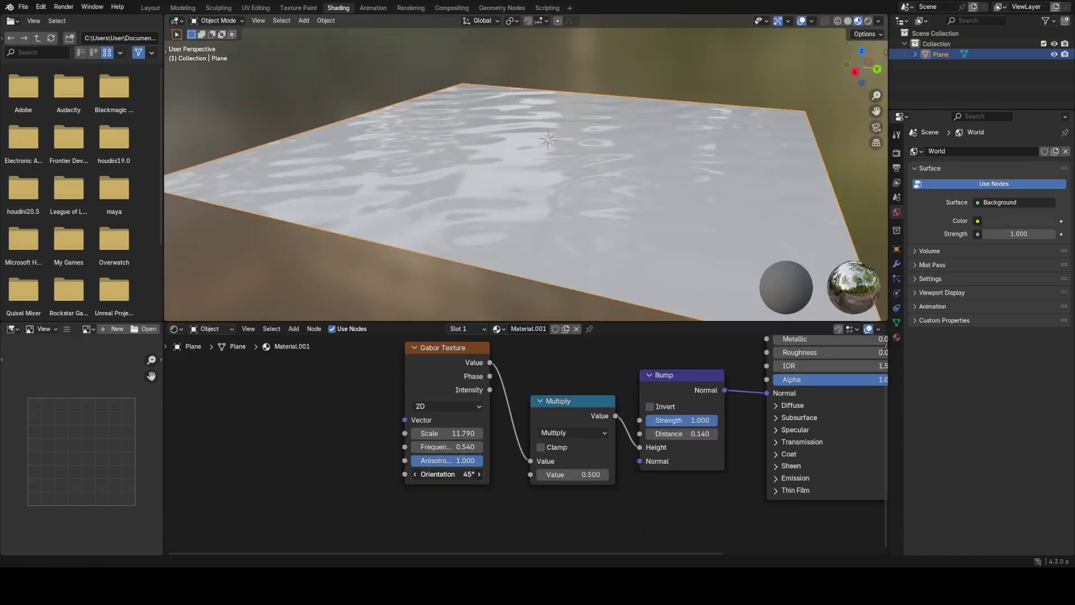
left_click_drag(445, 473, 483, 475)
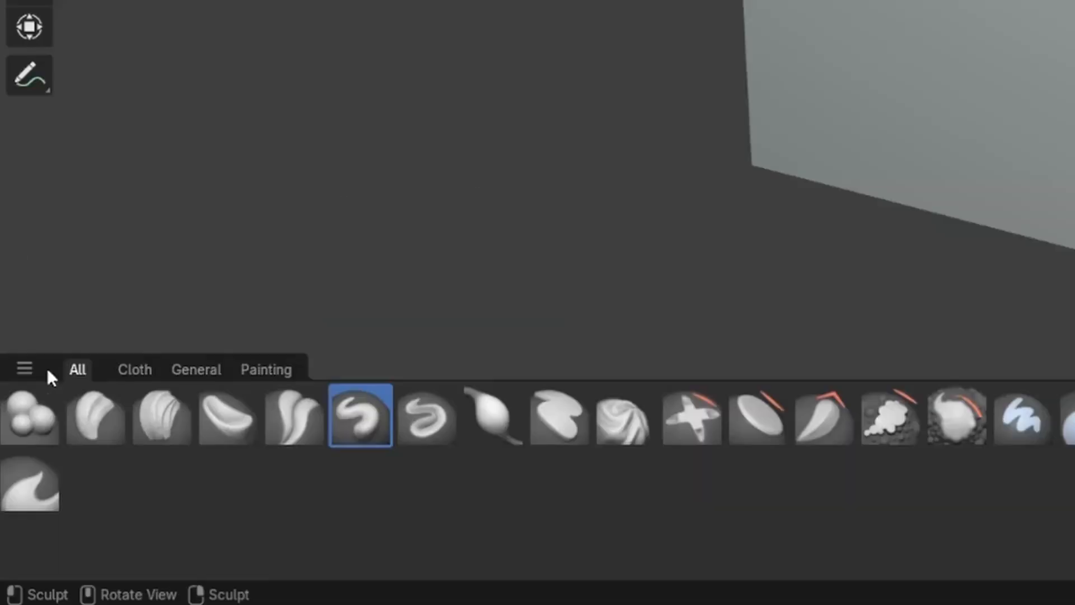
- Filter the brush shelf to every catalog across All Libraries and browse the brush assets
left_click(25, 368)
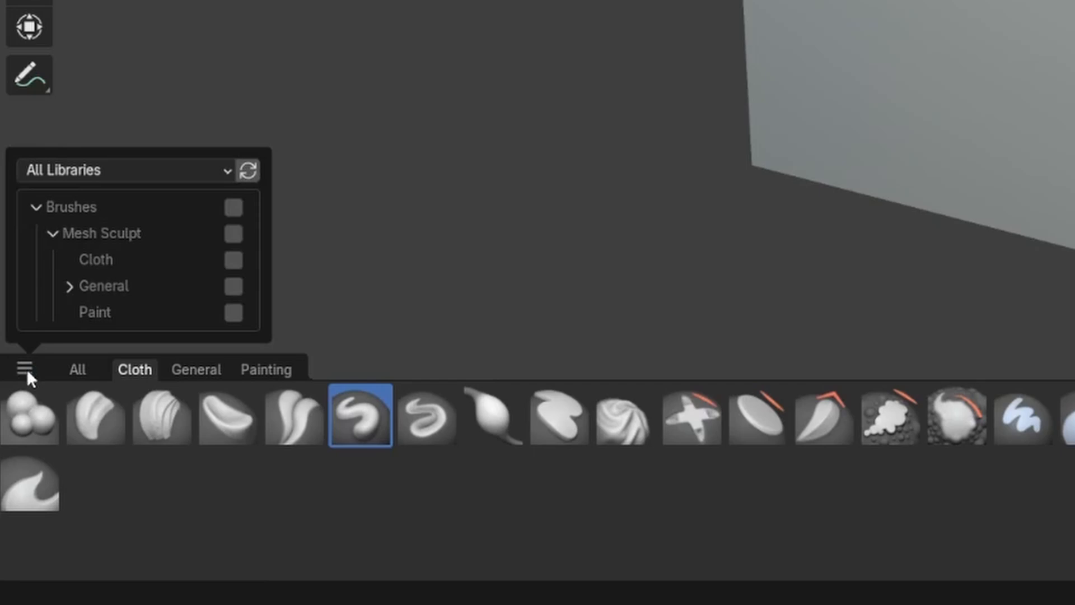
left_click(79, 371)
left_click(24, 368)
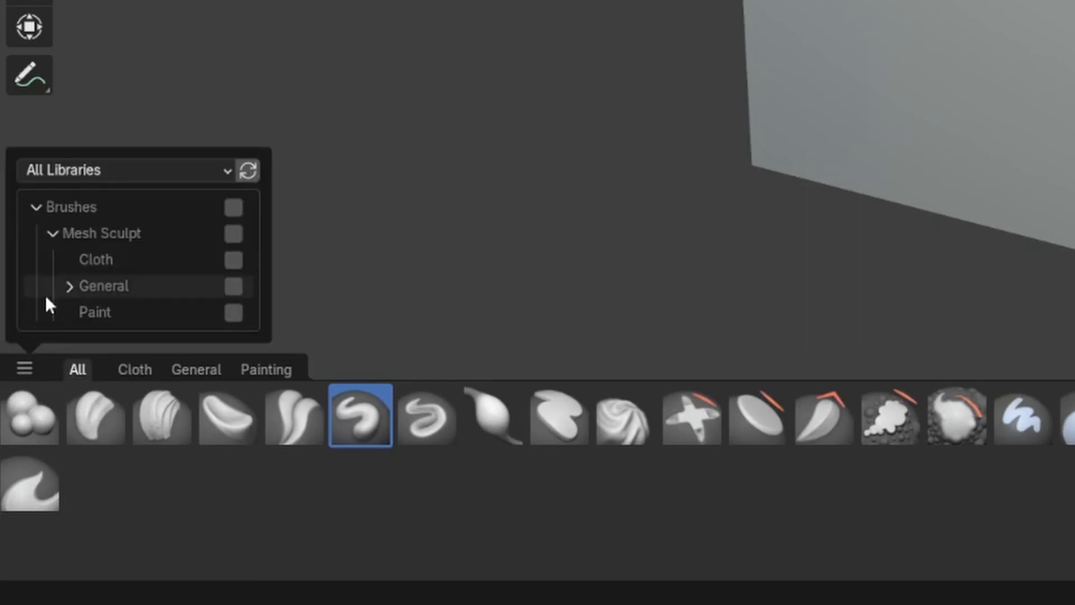
left_click(132, 173)
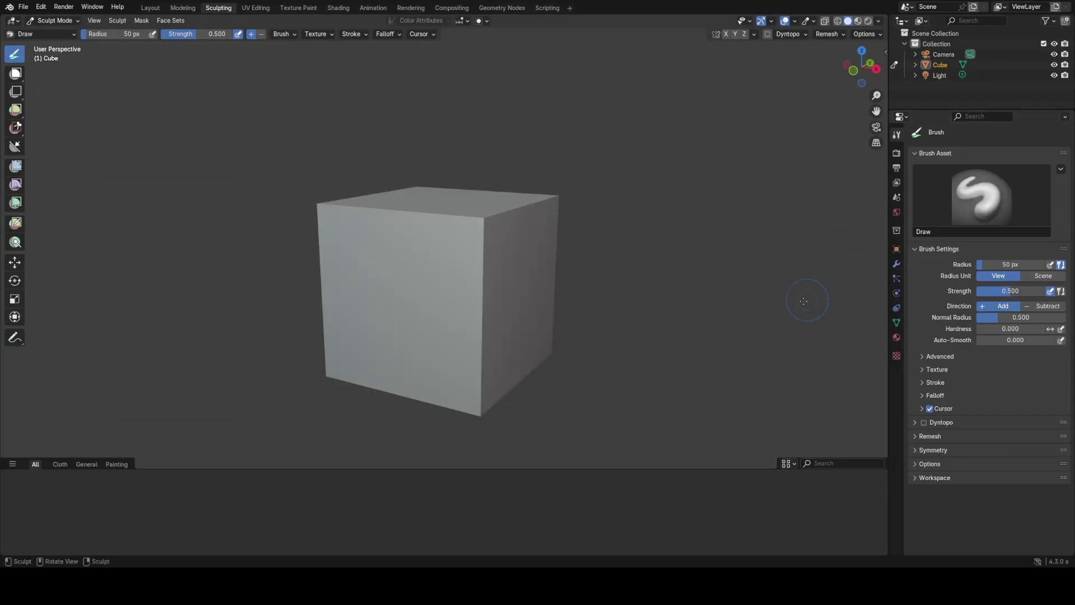
left_click(1017, 181)
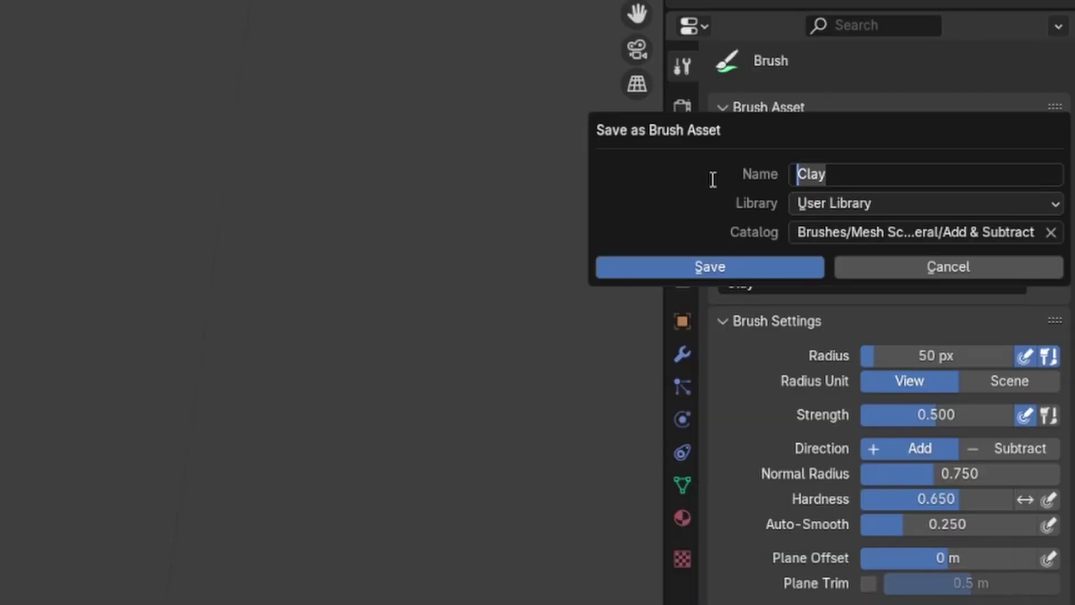
type("CUSTOM!!")
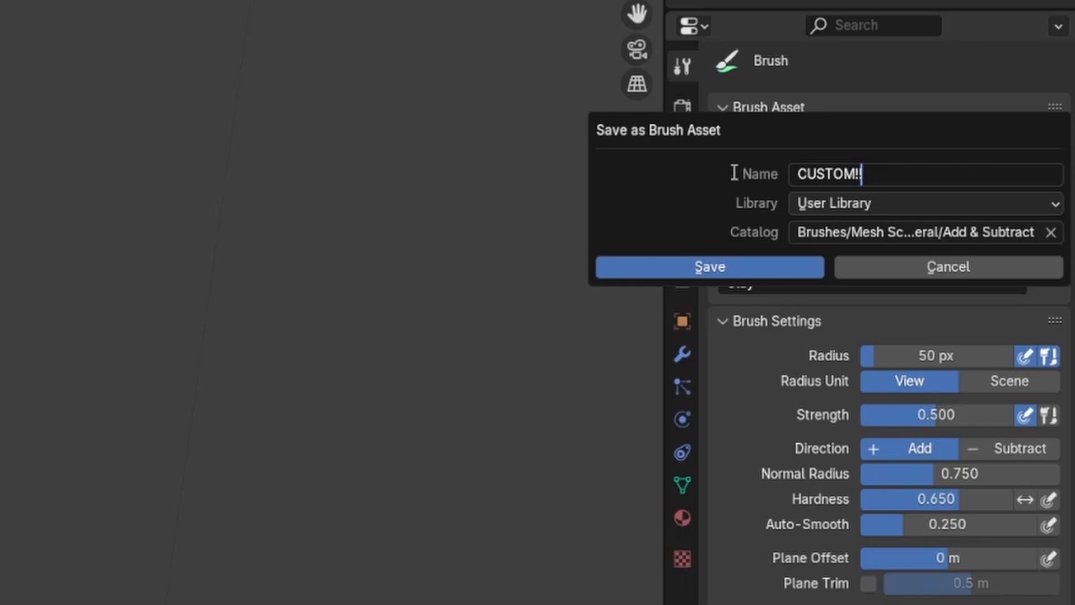
- Save the brush as the CUSTOM!! asset and check it in the brush shelf's library filter
left_click(736, 267)
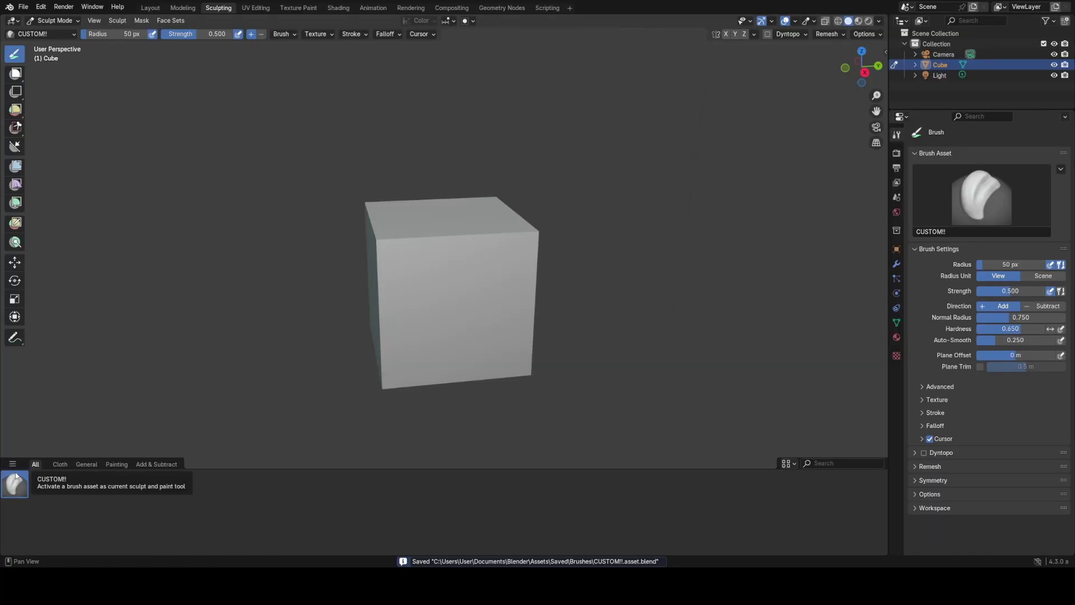
left_click(14, 466)
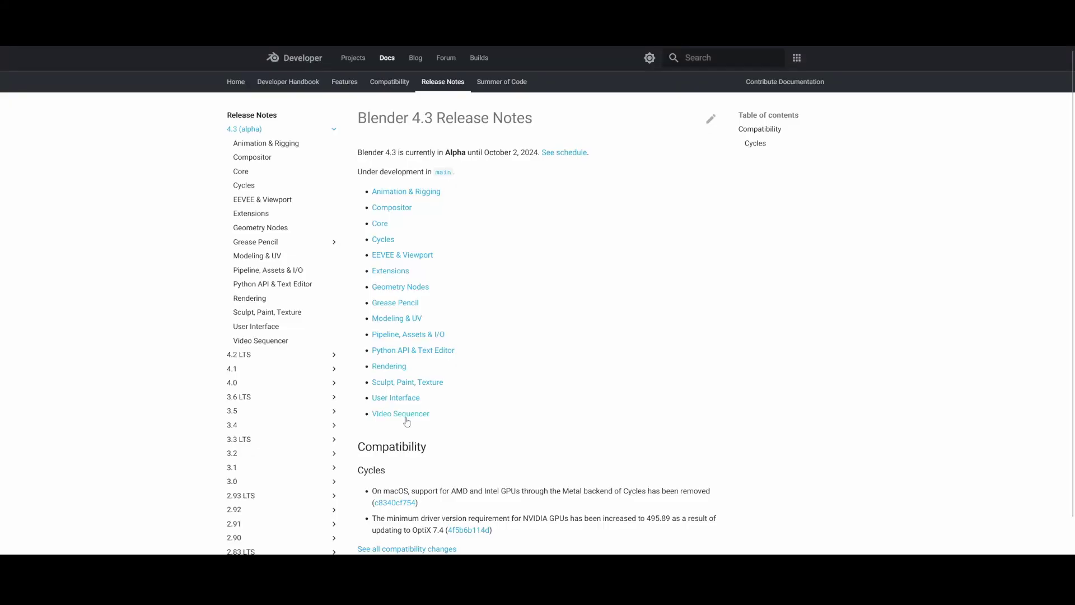
- View the Blender 4.3 Video Sequencer release notes, then the User Interface page
left_click(473, 413)
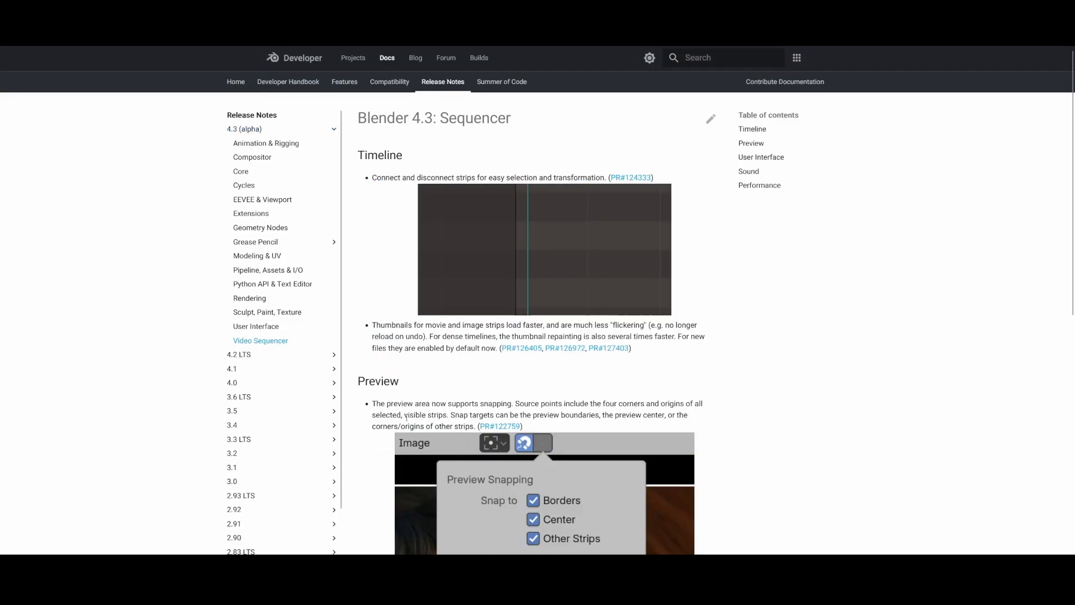
scroll(558, 273, "down", 3)
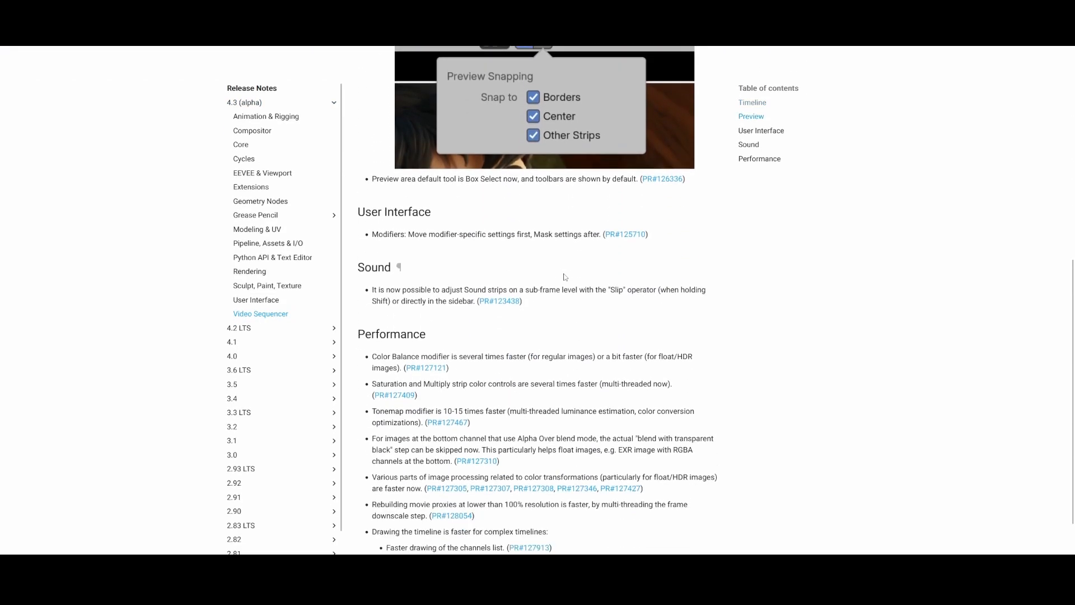
scroll(528, 277, "down", 2)
left_click(281, 305)
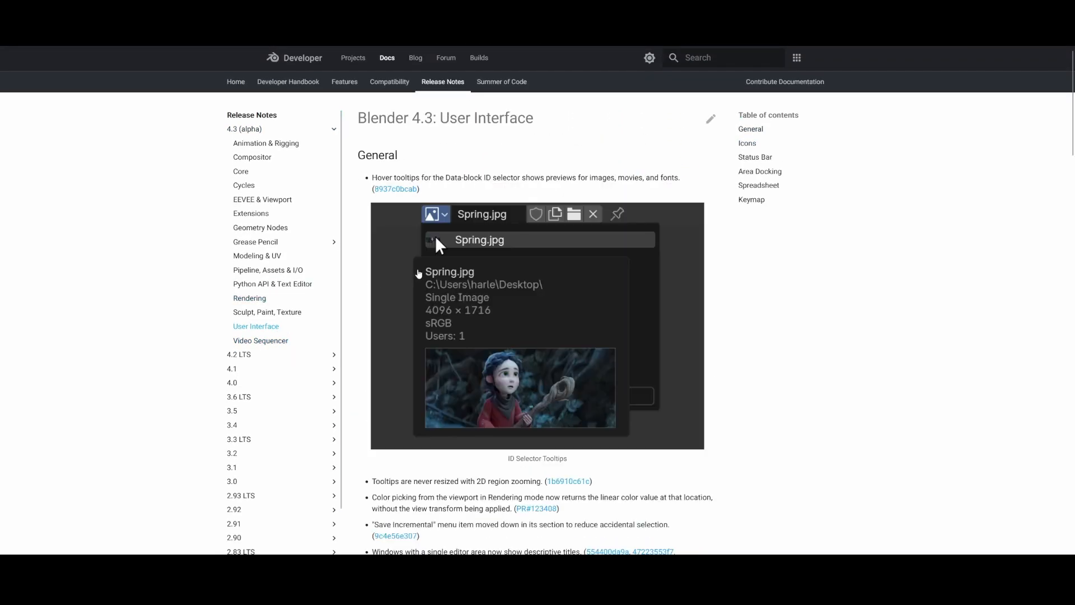